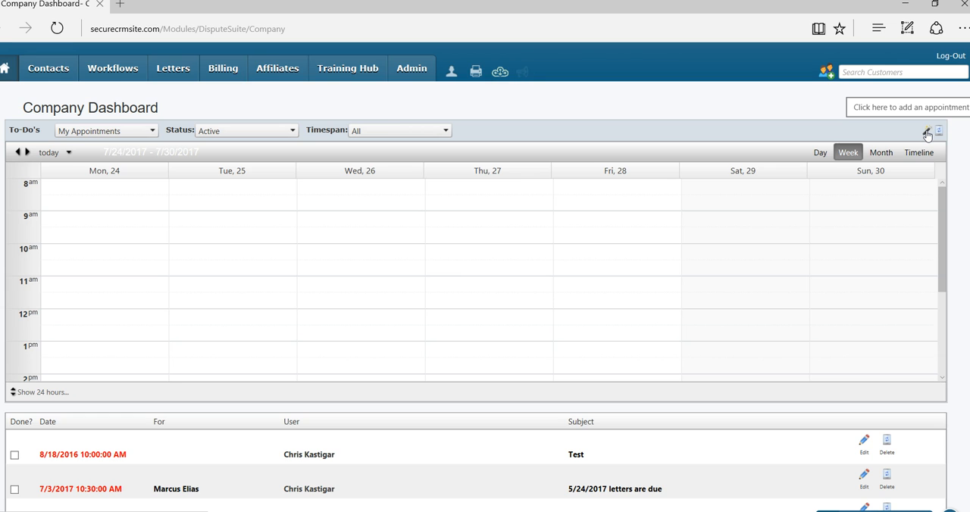
Add a new appointment for a customer whose first name is searched, and assign it to Customer Service
{"action": "left_click", "coordinate": [927, 132]}
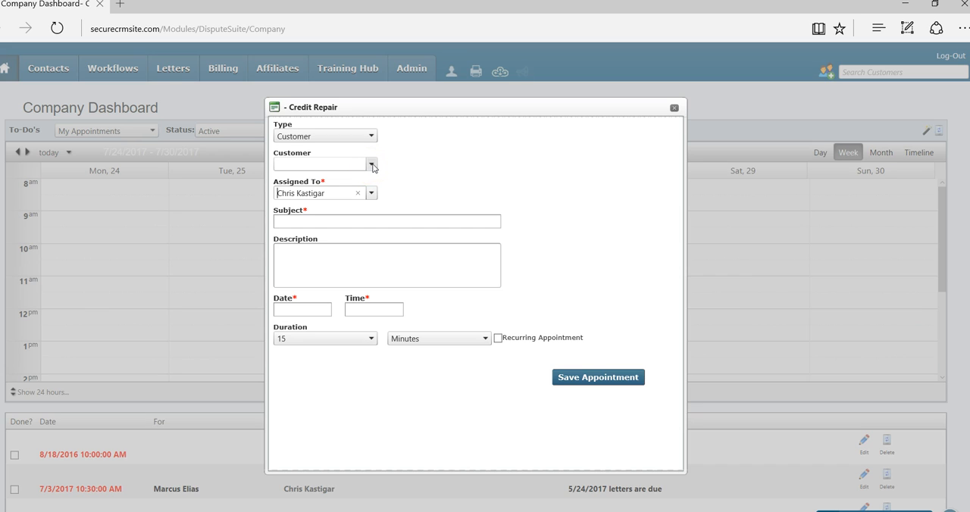
{"action": "left_click", "coordinate": [347, 163]}
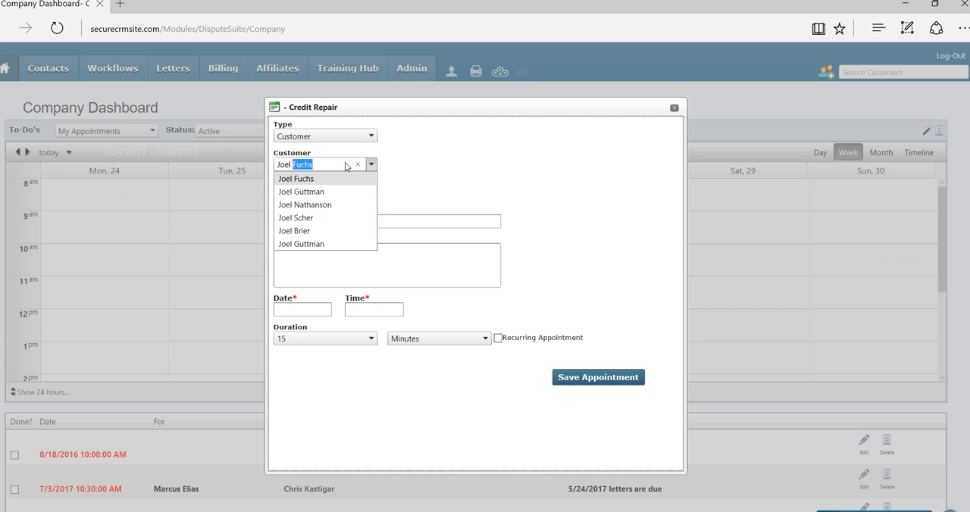
{"action": "key", "text": "Tab"}
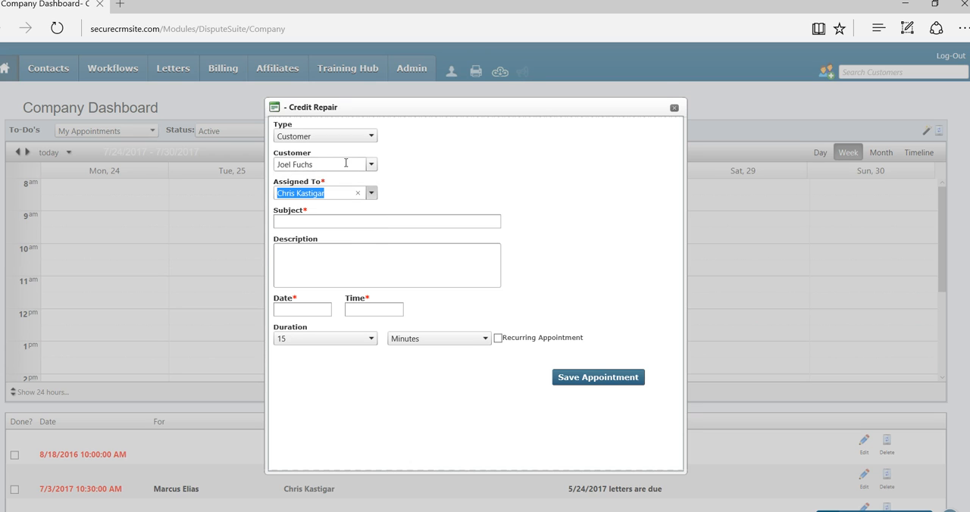
{"action": "left_click", "coordinate": [372, 194]}
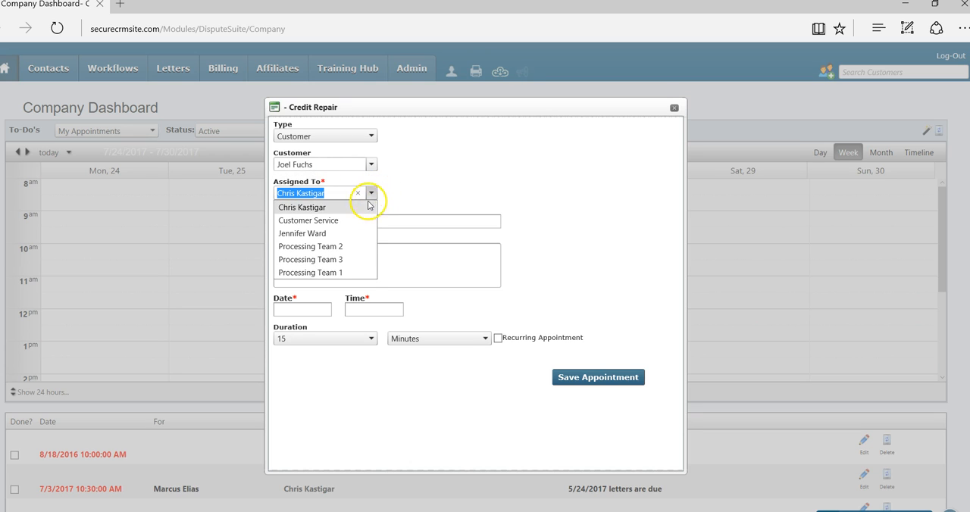
{"action": "left_click", "coordinate": [332, 219]}
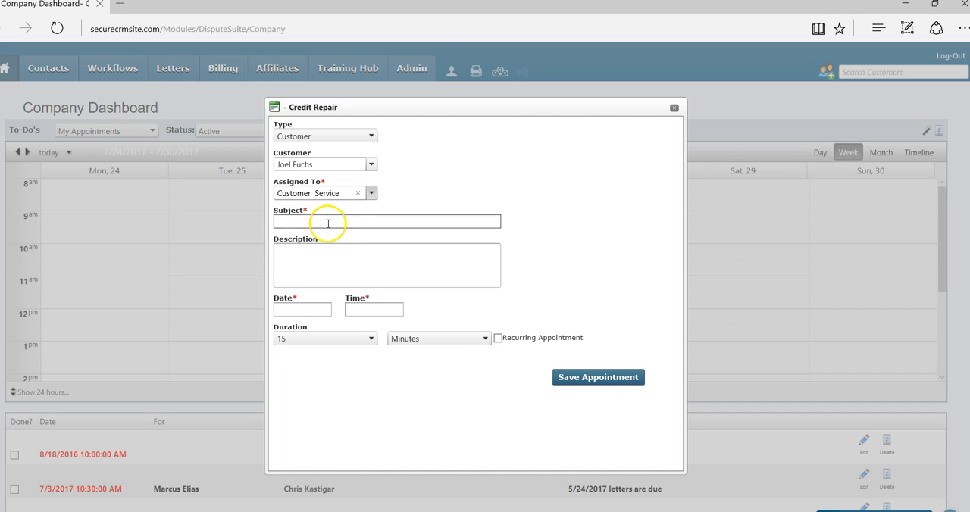
Enter "Please check status of disputes" as the appointment's subject
{"action": "left_click", "coordinate": [336, 220]}
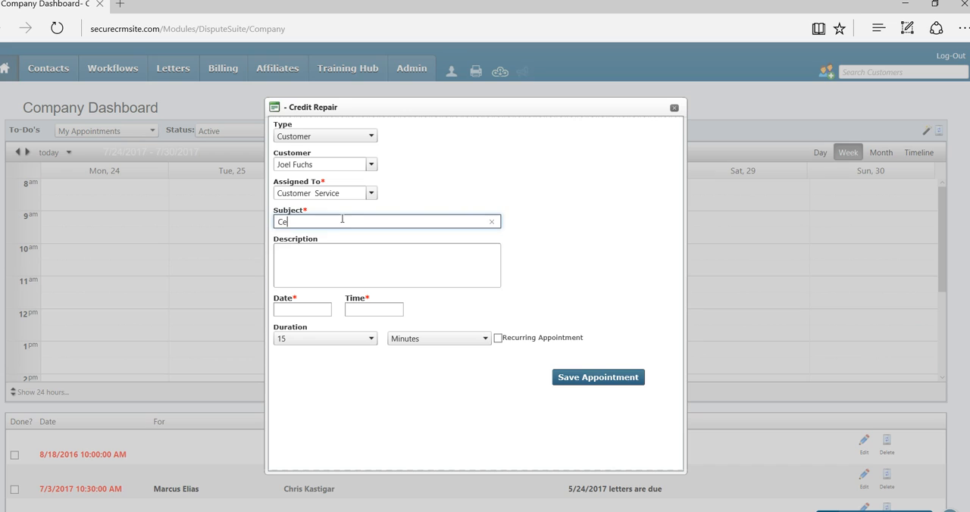
{"action": "type", "text": "Please CHe"}
{"action": "key", "text": "BackSpace"}
{"action": "key", "text": "BackSpace"}
{"action": "key", "text": "Down"}
{"action": "key", "text": "Tab"}
Enter the description "Please check all bureaus for current statuses etc...if there are accounts which need disputing please process the file"
{"action": "type", "text": "PLease check"}
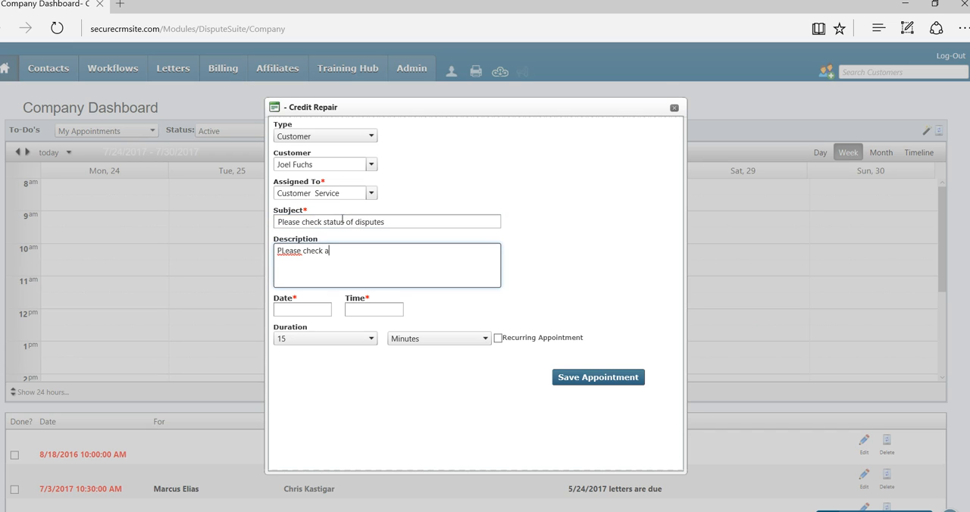
{"action": "type", "text": " all bureaus for current statuses etc..."}
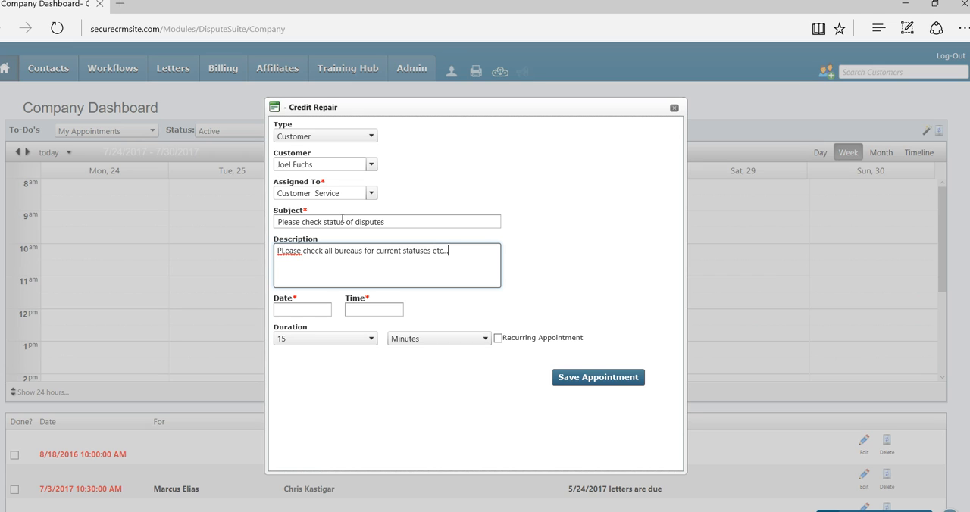
{"action": "type", "text": "if there are account swhich"}
{"action": "key", "text": "BackSpace"}
{"action": "key", "text": "BackSpace"}
{"action": "key", "text": "BackSpace"}
{"action": "type", "text": "which need disputing ple"}
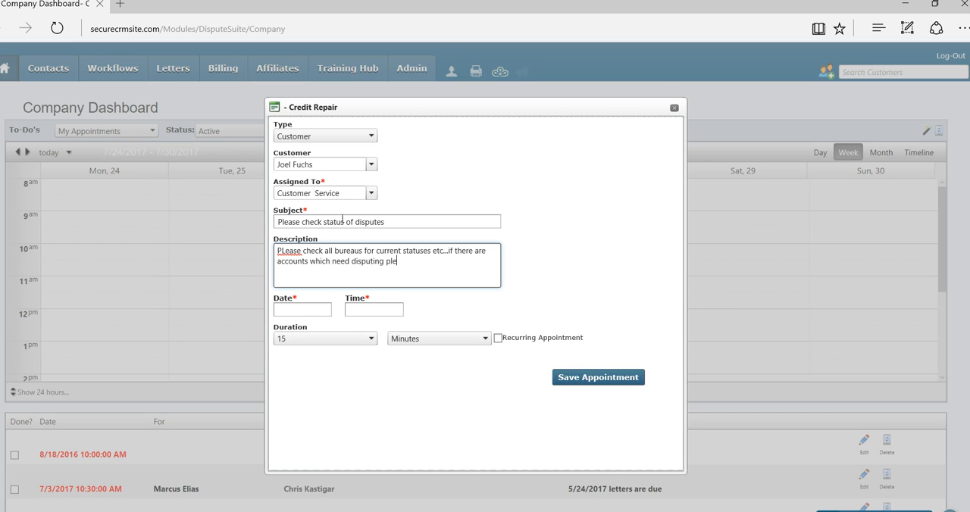
{"action": "type", "text": "ase process the file"}
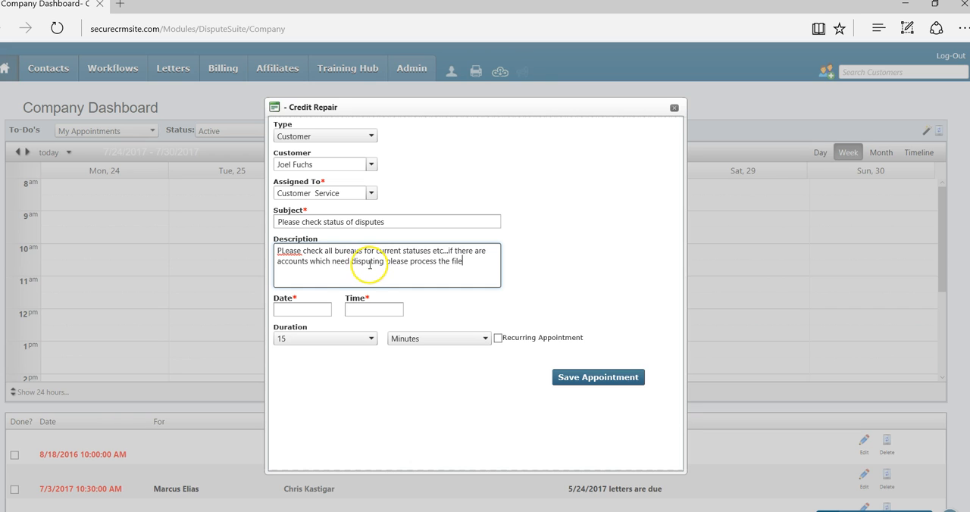
{"action": "right_click", "coordinate": [282, 253]}
{"action": "left_click", "coordinate": [299, 270]}
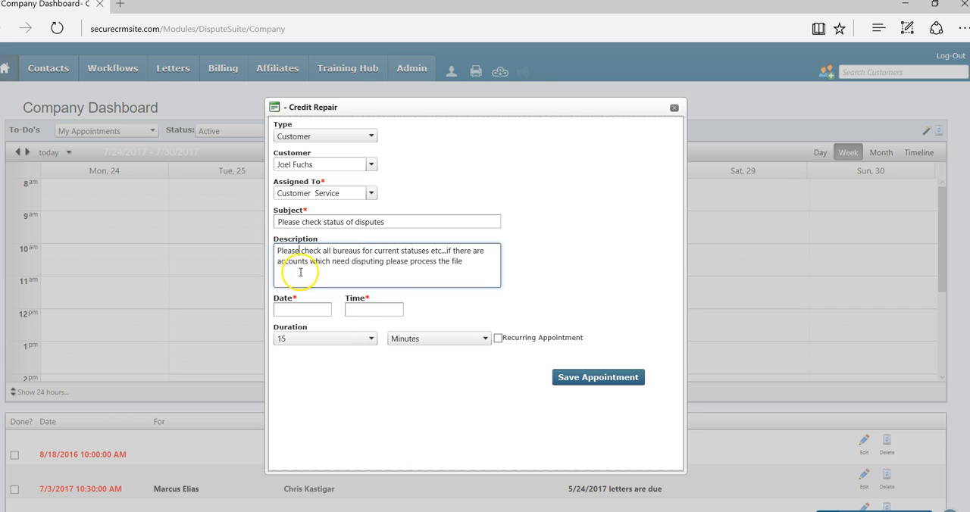
Schedule the appointment for 7/28/2017 at 11:00 AM and save it
{"action": "left_click", "coordinate": [309, 308]}
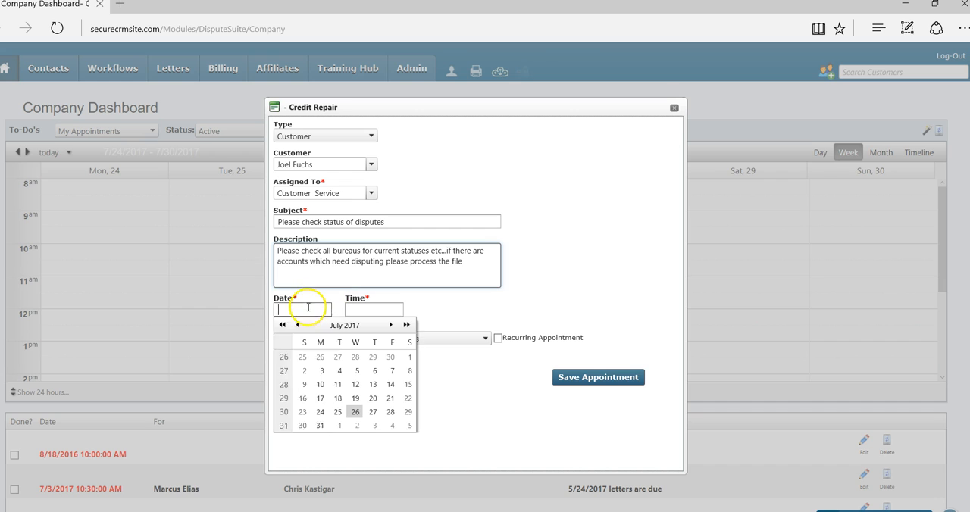
{"action": "left_click", "coordinate": [390, 412]}
{"action": "left_click", "coordinate": [379, 310]}
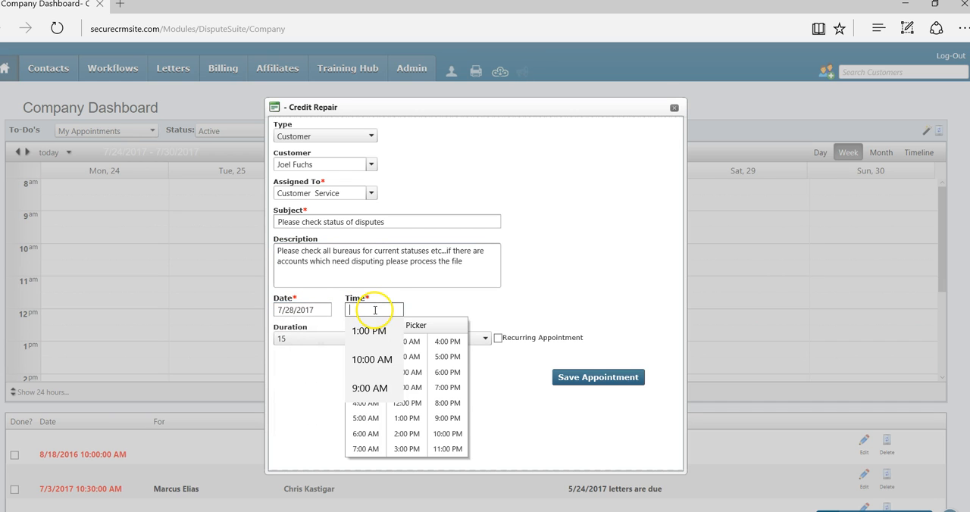
{"action": "left_click", "coordinate": [408, 387]}
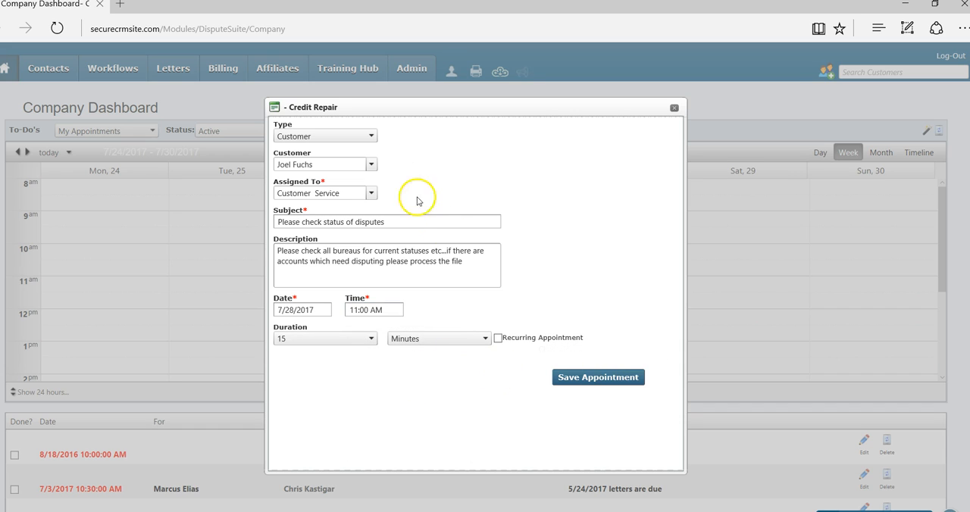
{"action": "left_click", "coordinate": [597, 378]}
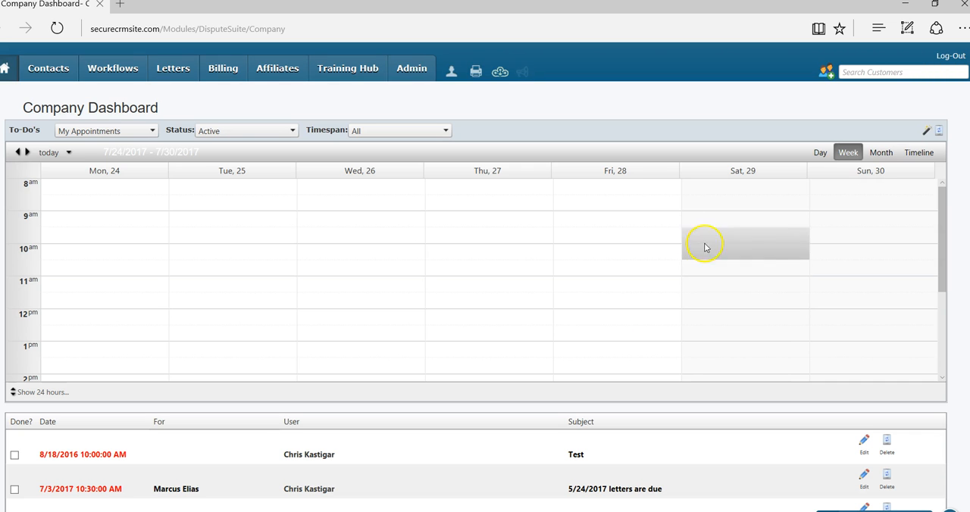
Start a second customer appointment and select the same customer as in the first one
{"action": "scroll", "coordinate": [639, 219], "scroll_direction": "down", "scroll_amount": 3}
{"action": "scroll", "coordinate": [638, 219], "scroll_direction": "up", "scroll_amount": 3}
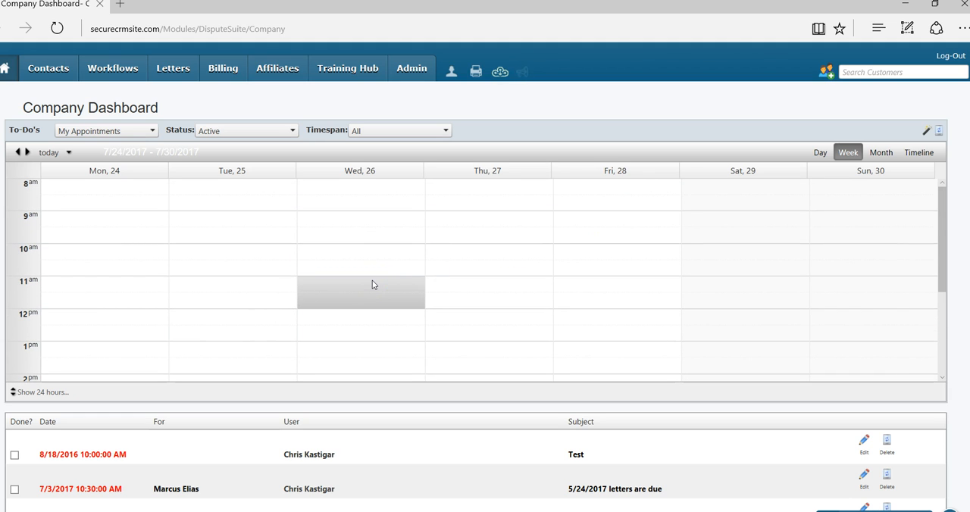
{"action": "left_click", "coordinate": [925, 132]}
{"action": "left_click", "coordinate": [328, 163]}
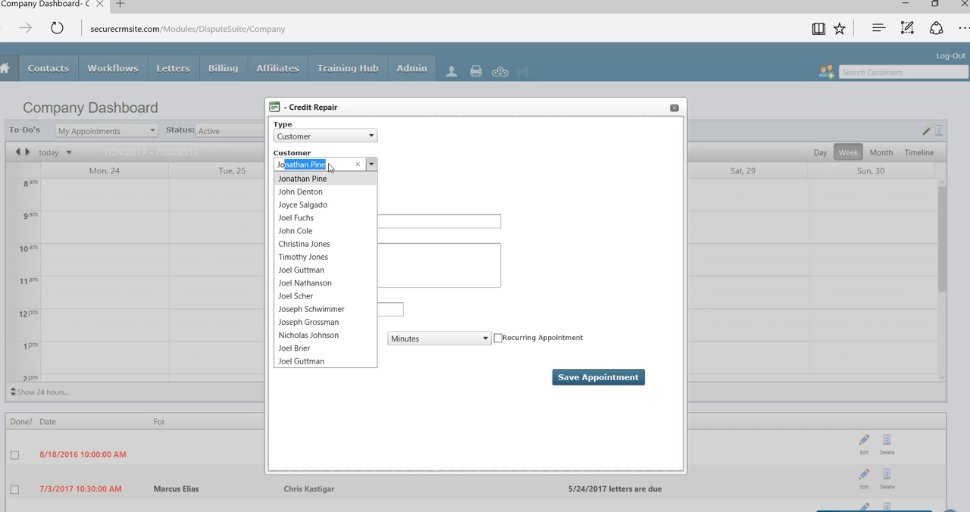
{"action": "left_click", "coordinate": [320, 218]}
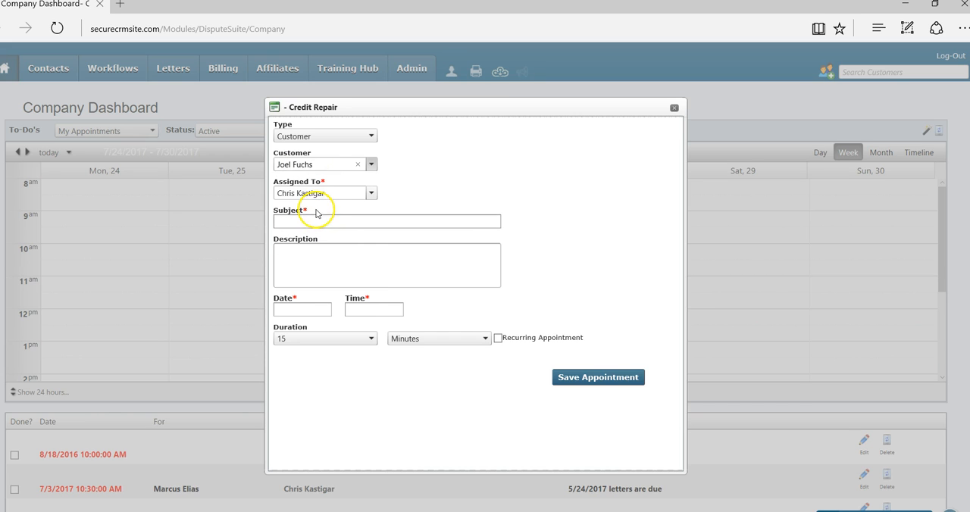
Set the appointment's subject to "follow up" and its description to "PLease follow up"
{"action": "left_click", "coordinate": [315, 219]}
{"action": "type", "text": "follo"}
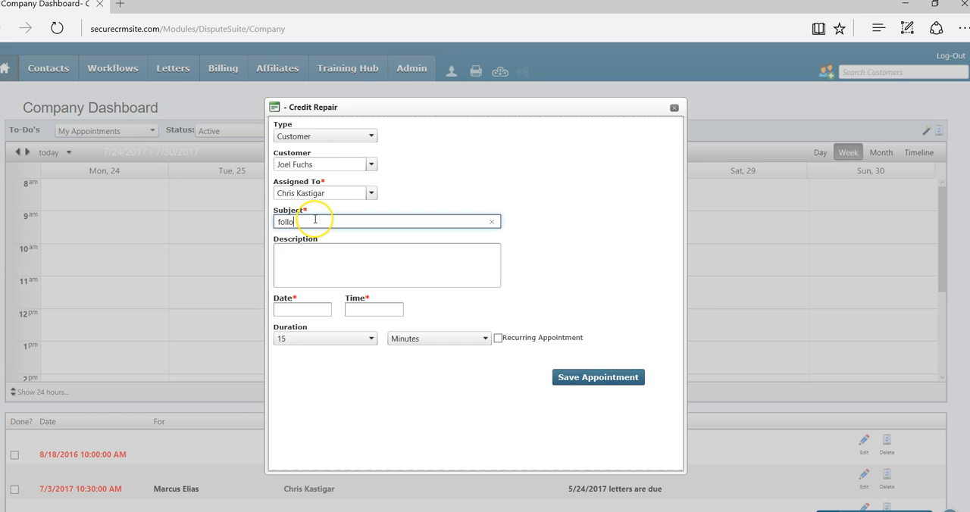
{"action": "type", "text": "w up"}
{"action": "left_click", "coordinate": [317, 251]}
{"action": "type", "text": "PLease follow uo"}
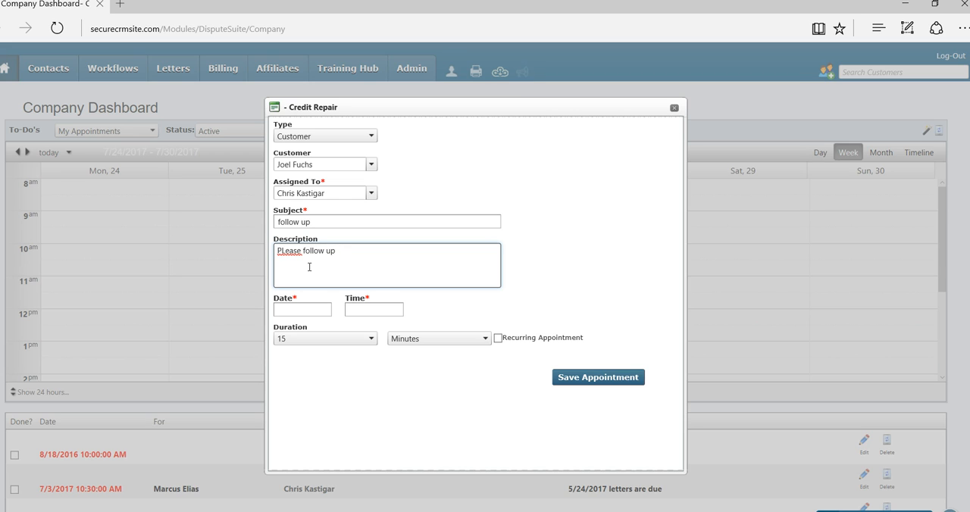
Schedule the follow-up appointment for 7/26/2017 at 3:00 PM and save it
{"action": "left_click", "coordinate": [318, 304]}
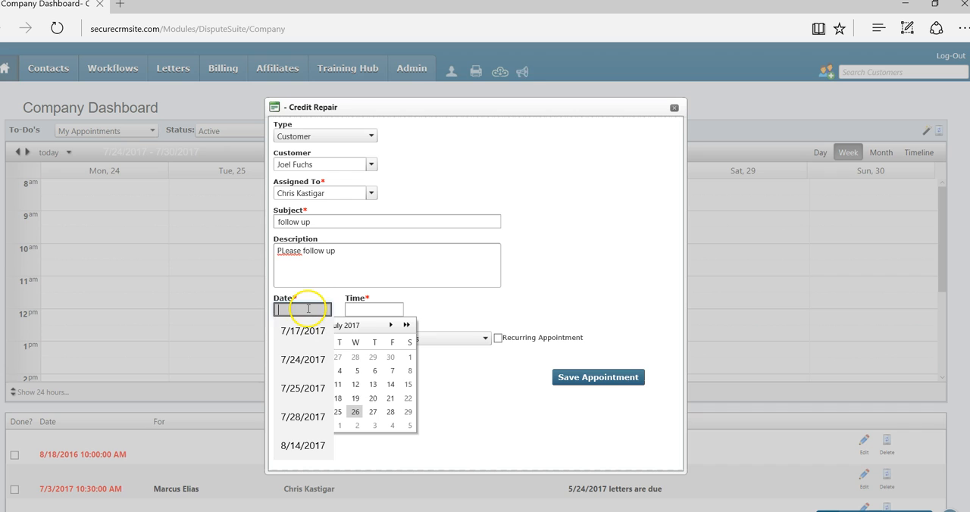
{"action": "left_click", "coordinate": [356, 413]}
{"action": "left_click", "coordinate": [362, 307]}
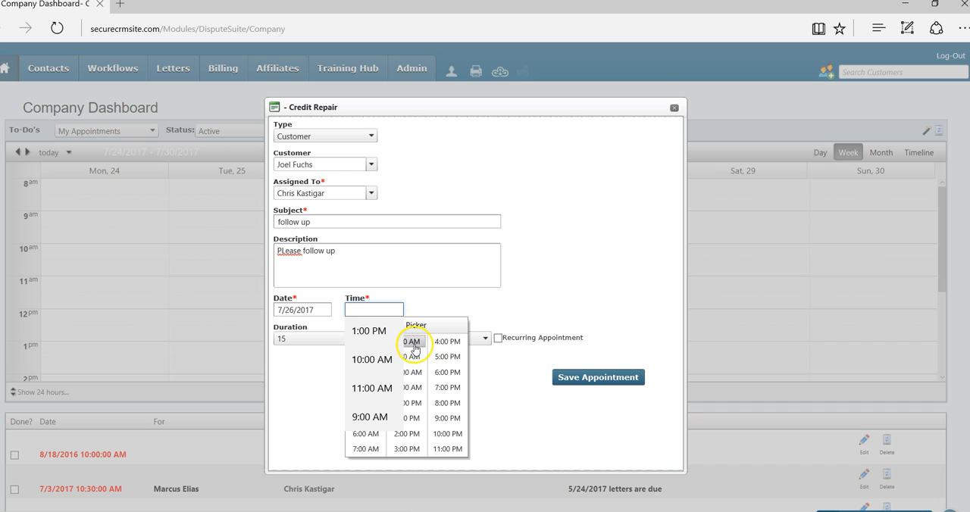
{"action": "left_click", "coordinate": [409, 434]}
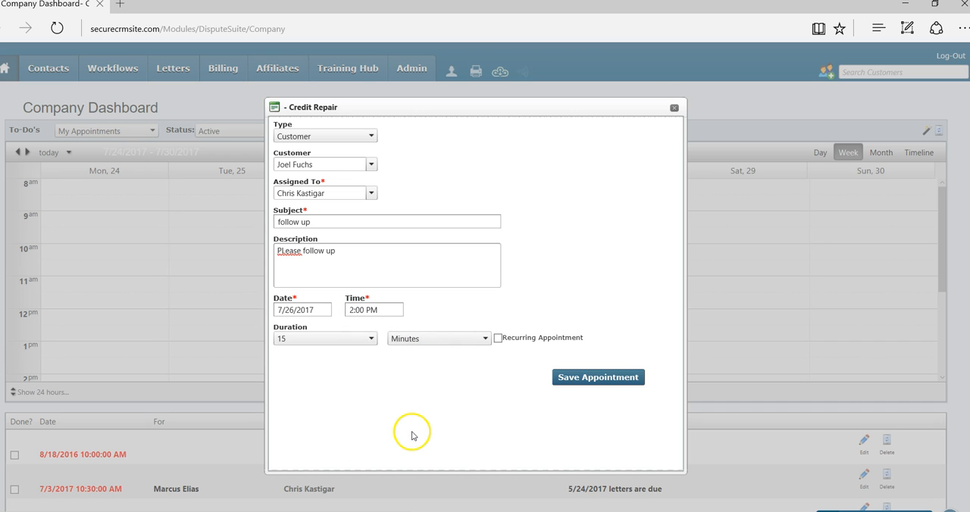
{"action": "left_click", "coordinate": [390, 309]}
{"action": "left_click", "coordinate": [407, 448]}
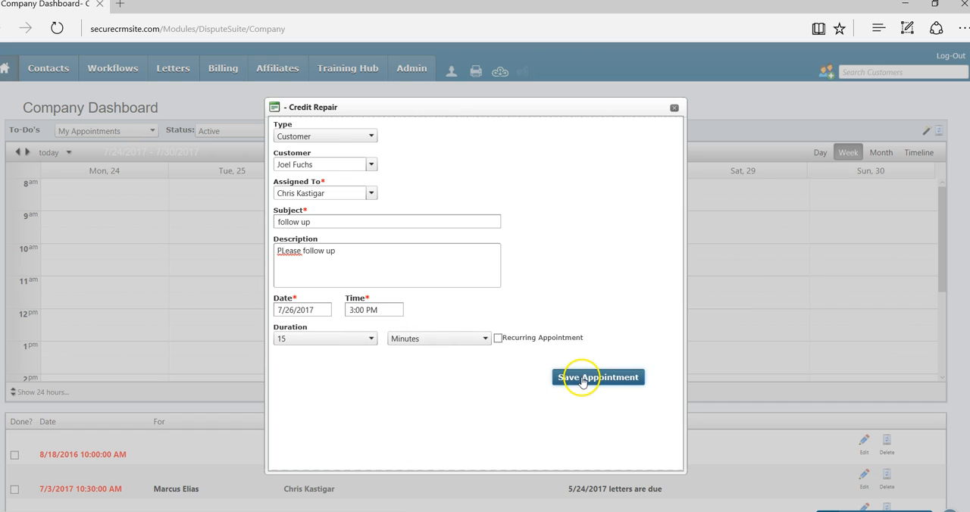
{"action": "left_click", "coordinate": [582, 379]}
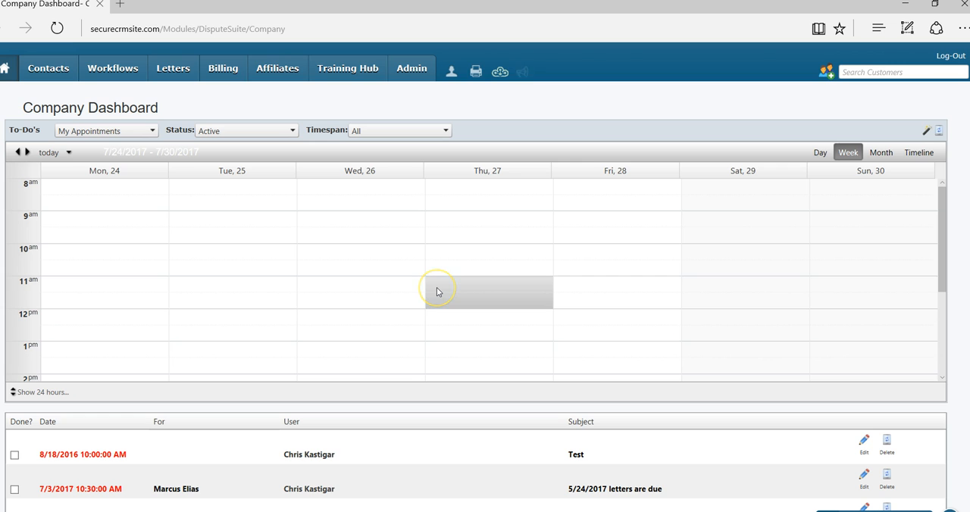
Examine the details of the follow-up appointment on Wednesday the 26th in the week calendar
{"action": "scroll", "coordinate": [437, 292], "scroll_direction": "down", "scroll_amount": 2}
{"action": "left_click", "coordinate": [365, 353]}
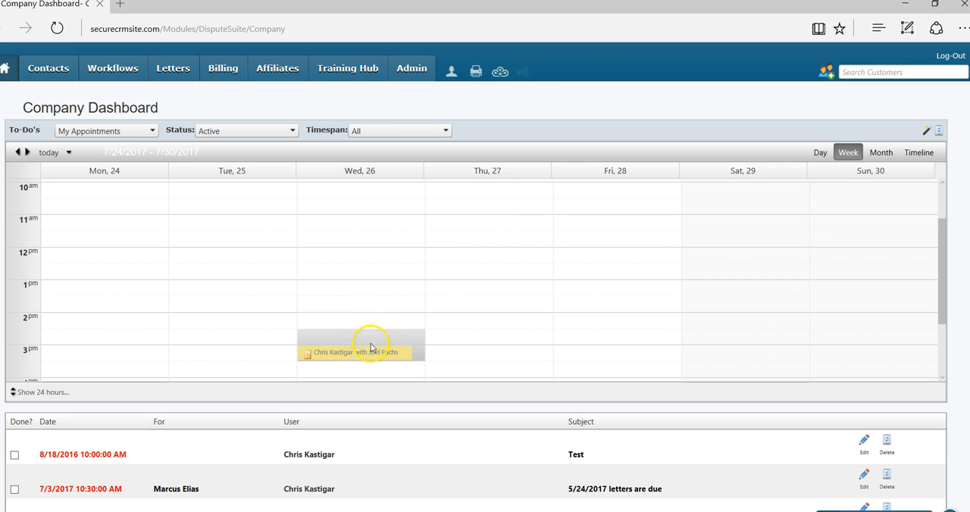
{"action": "scroll", "coordinate": [362, 337], "scroll_direction": "down", "scroll_amount": 1}
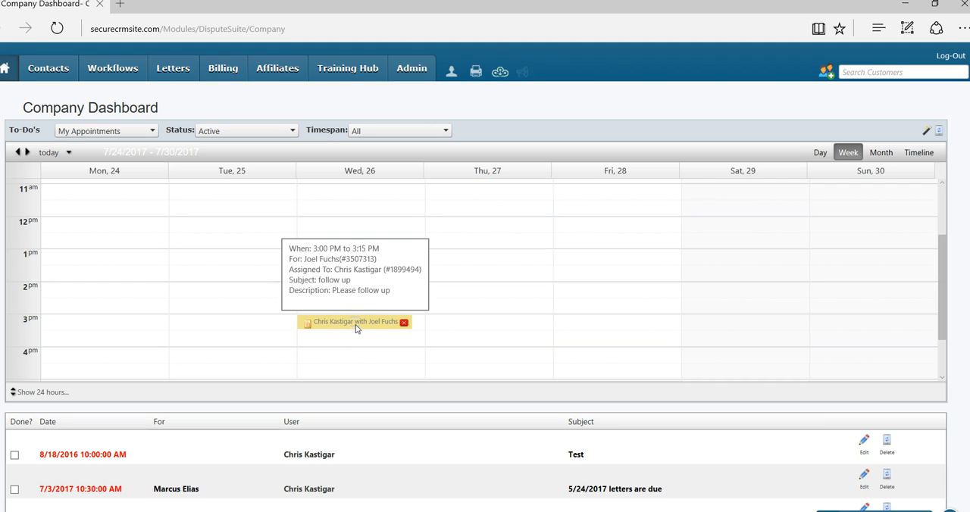
{"action": "mouse_move", "coordinate": [356, 328]}
{"action": "left_mouse_down"}
{"action": "mouse_move", "coordinate": [368, 302]}
{"action": "mouse_move", "coordinate": [368, 335]}
{"action": "mouse_move", "coordinate": [362, 324]}
{"action": "left_mouse_up"}
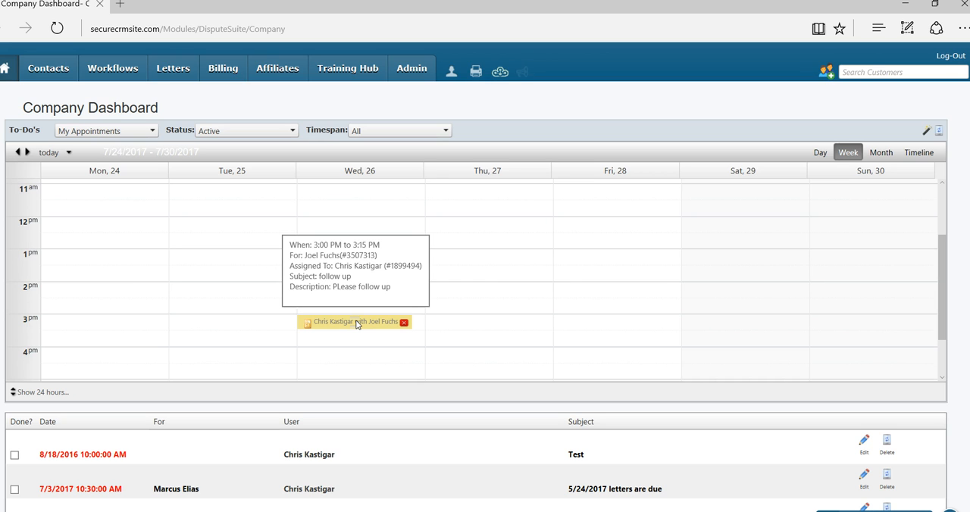
Open the Contacts & Credit Repair Records (Legacy) list and show more records per page
{"action": "mouse_move", "coordinate": [48, 68]}
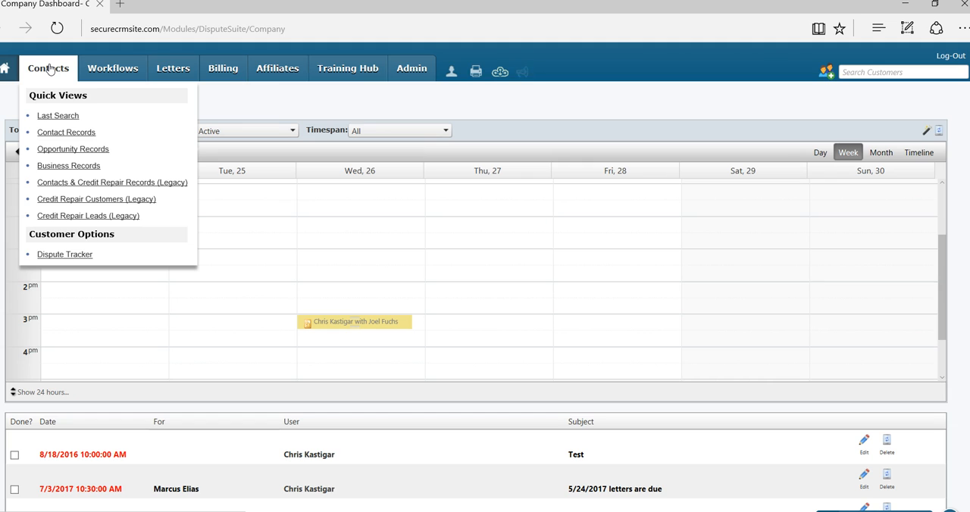
{"action": "left_click", "coordinate": [100, 186]}
{"action": "left_click", "coordinate": [101, 186]}
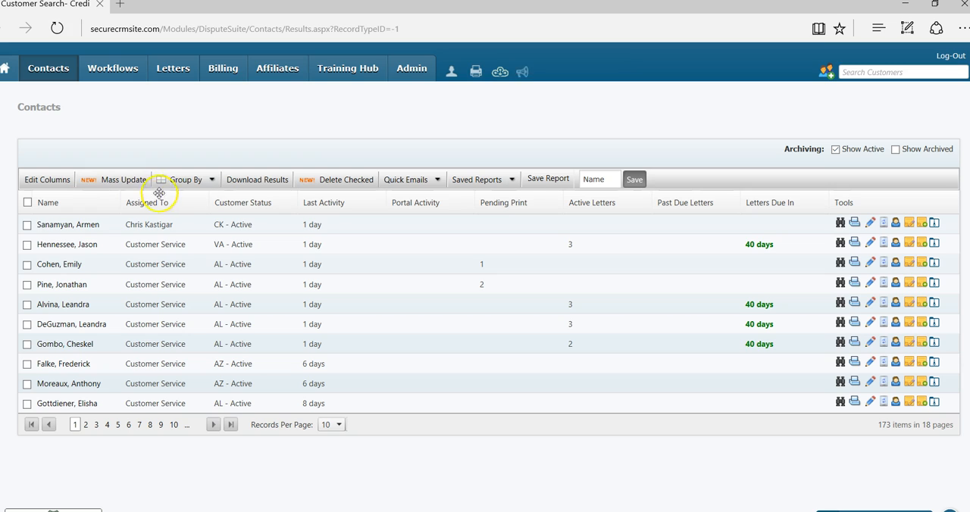
{"action": "left_click", "coordinate": [339, 427]}
{"action": "left_click", "coordinate": [326, 490]}
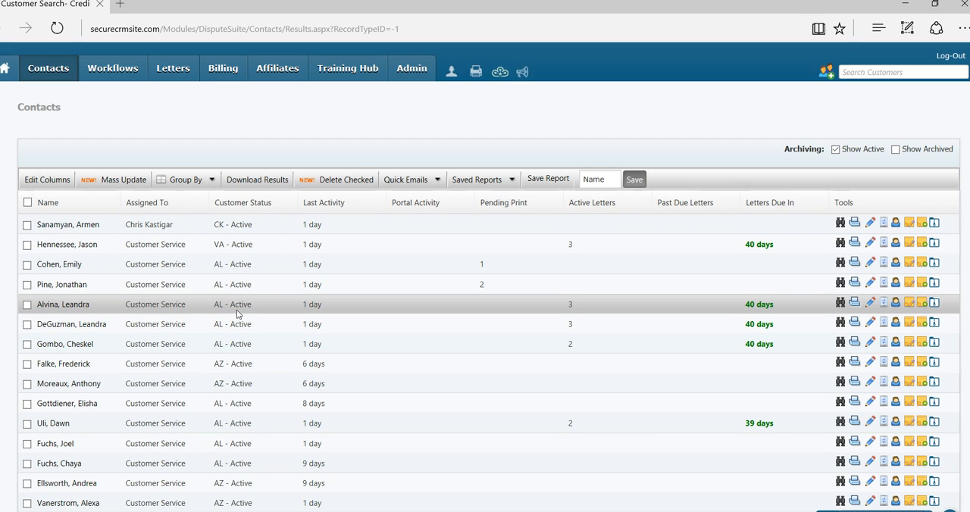
Sort the contacts list by Customer Status and look through the sorted records
{"action": "left_click", "coordinate": [247, 222]}
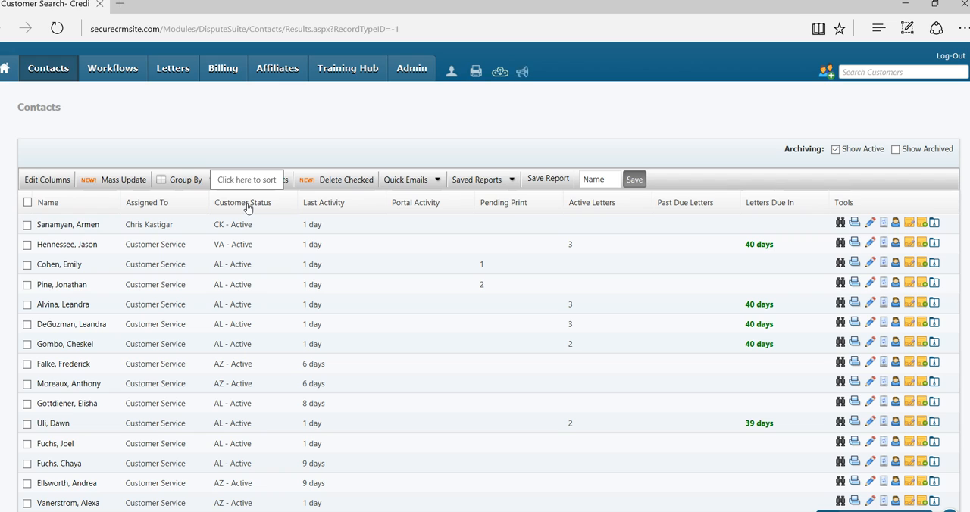
{"action": "left_click", "coordinate": [247, 208]}
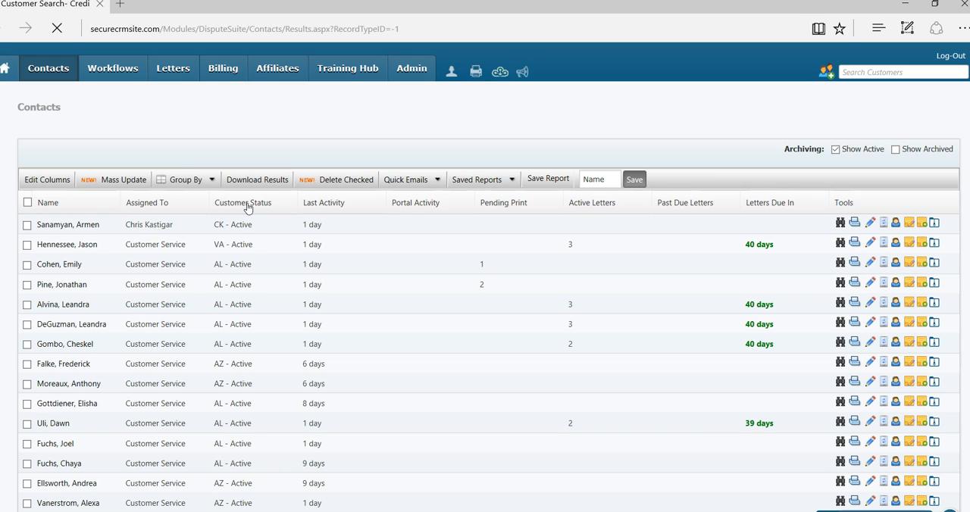
{"action": "left_click", "coordinate": [247, 206]}
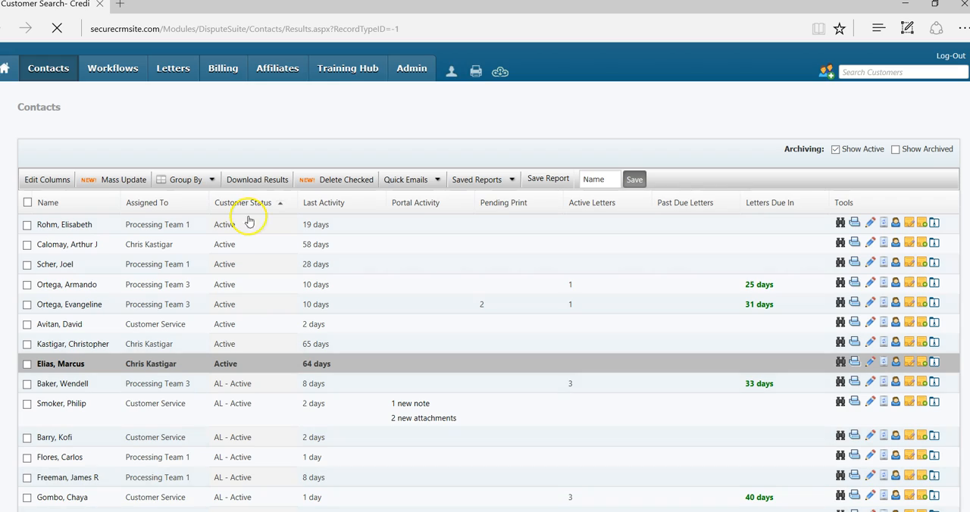
{"action": "scroll", "coordinate": [246, 229], "scroll_direction": "down", "scroll_amount": 10}
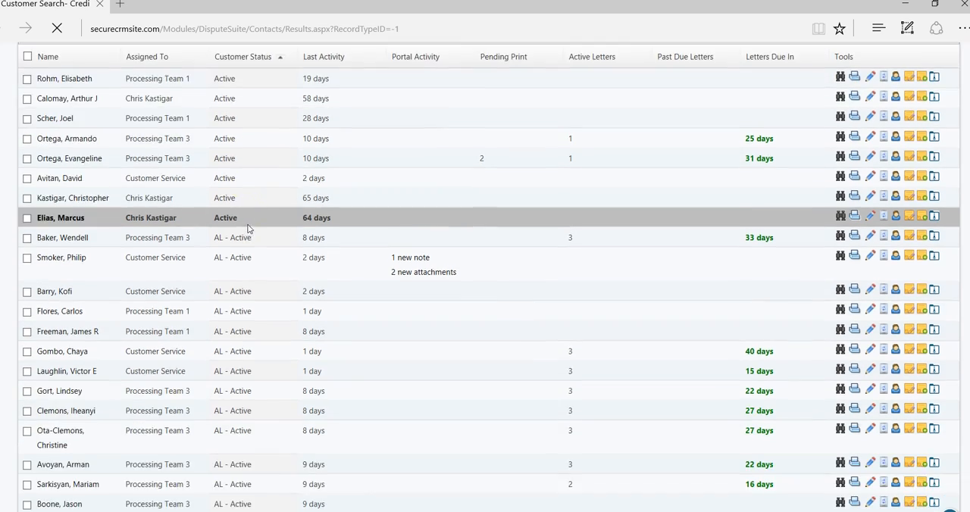
Examine the Customer Status, Last Activity, Active Letters and Letters Due In values across the status-sorted contact records
{"action": "scroll", "coordinate": [250, 225], "scroll_direction": "down", "scroll_amount": 12}
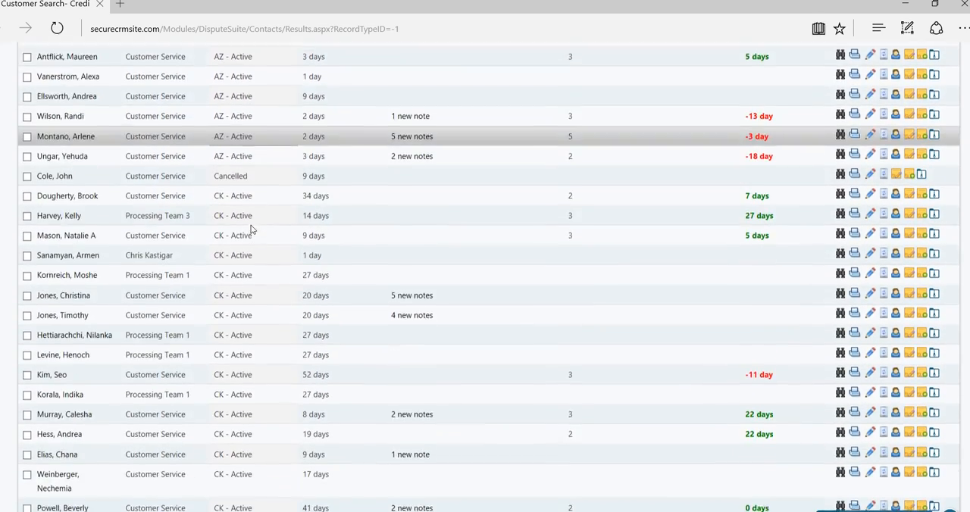
{"action": "left_click", "coordinate": [240, 343]}
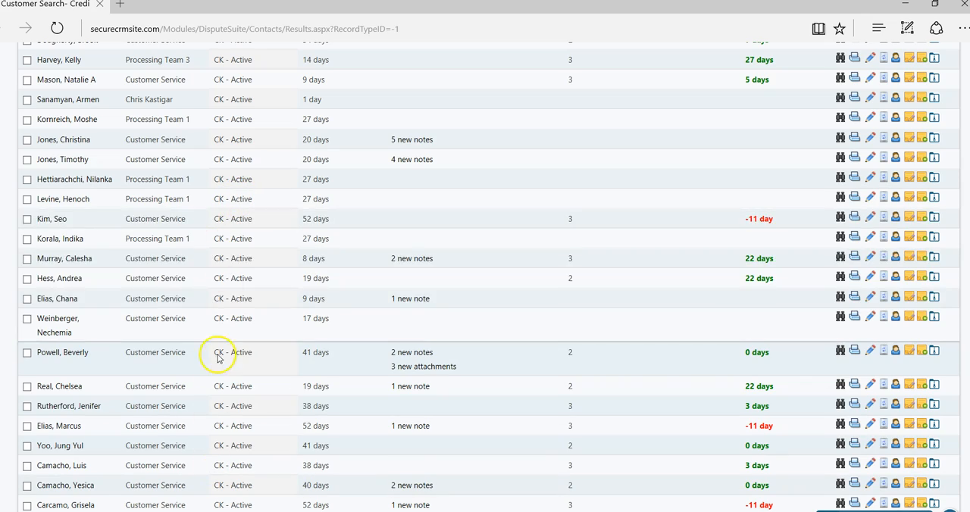
{"action": "scroll", "coordinate": [245, 240], "scroll_direction": "up", "scroll_amount": 3}
{"action": "scroll", "coordinate": [245, 241], "scroll_direction": "up", "scroll_amount": 10}
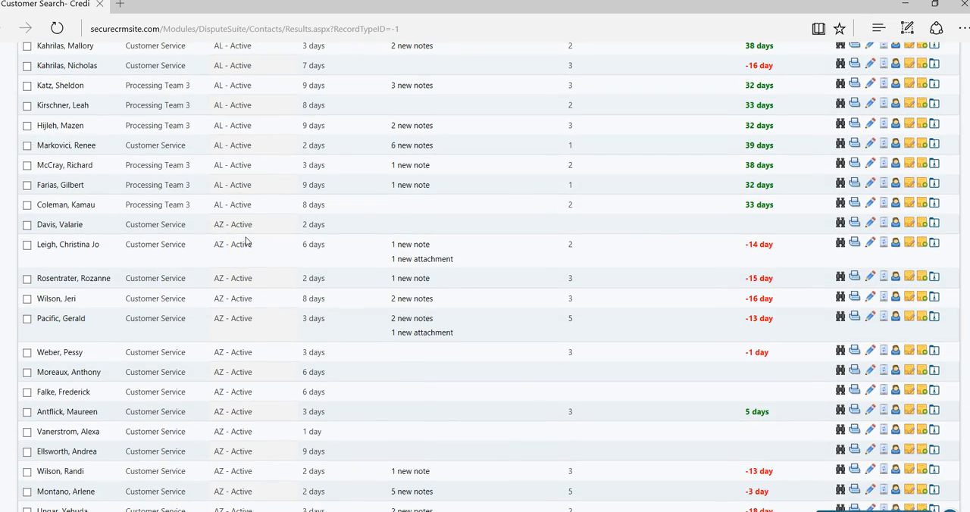
{"action": "scroll", "coordinate": [246, 241], "scroll_direction": "up", "scroll_amount": 10}
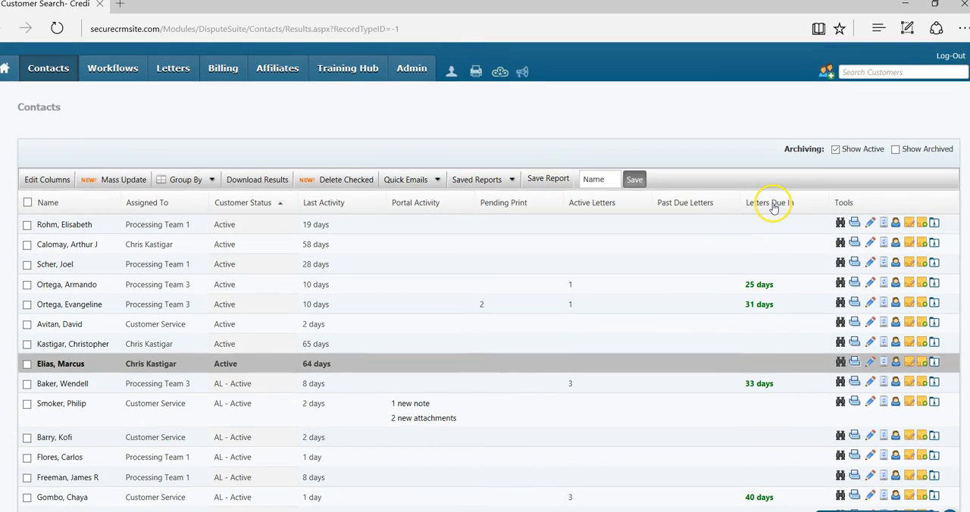
{"action": "scroll", "coordinate": [762, 254], "scroll_direction": "down", "scroll_amount": 15}
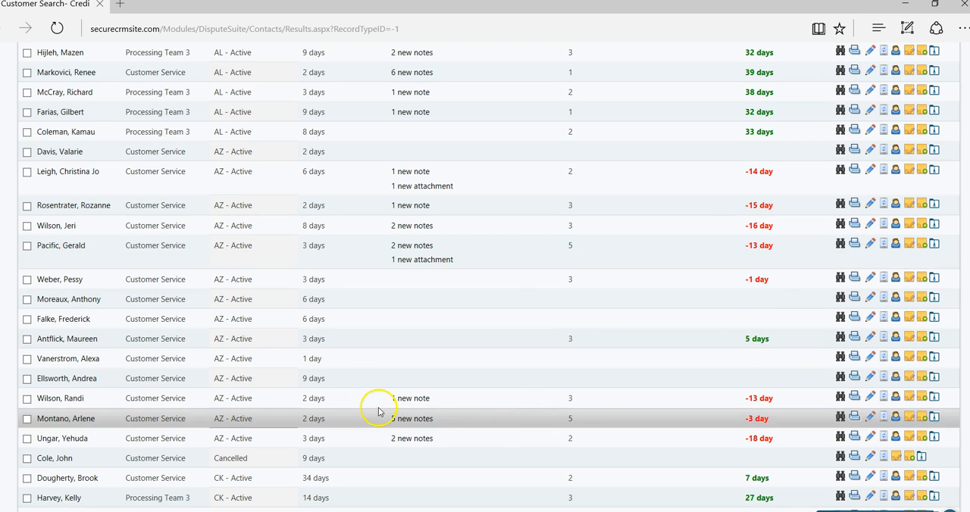
{"action": "scroll", "coordinate": [250, 345], "scroll_direction": "down", "scroll_amount": 2}
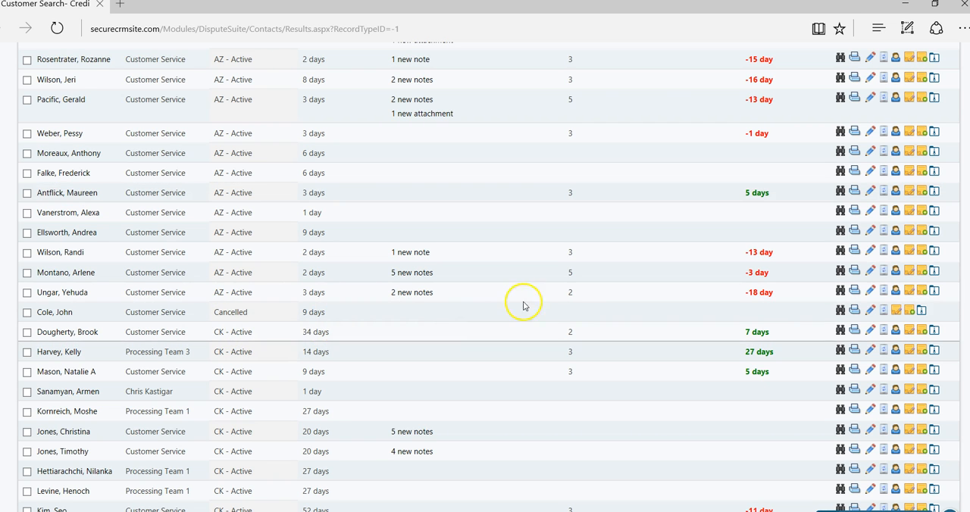
{"action": "scroll", "coordinate": [615, 202], "scroll_direction": "up", "scroll_amount": 10}
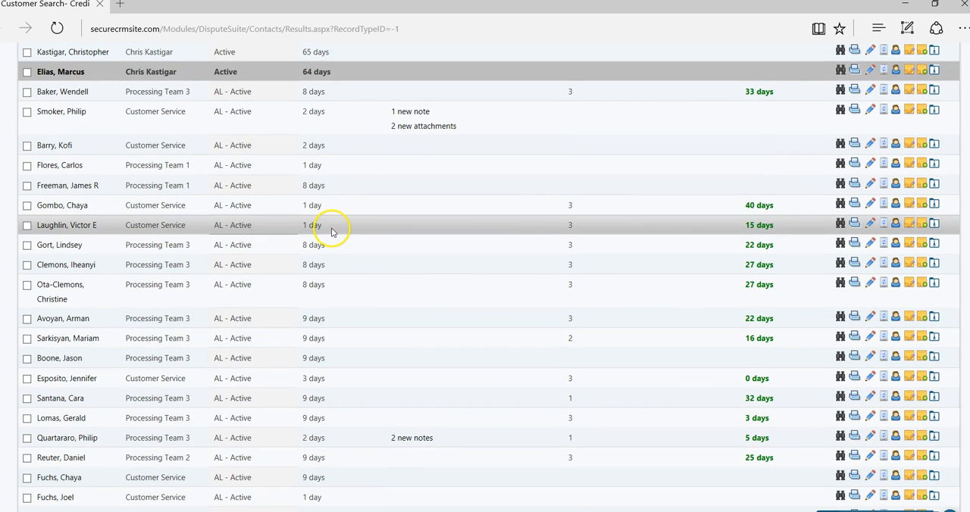
{"action": "scroll", "coordinate": [353, 205], "scroll_direction": "up", "scroll_amount": 4}
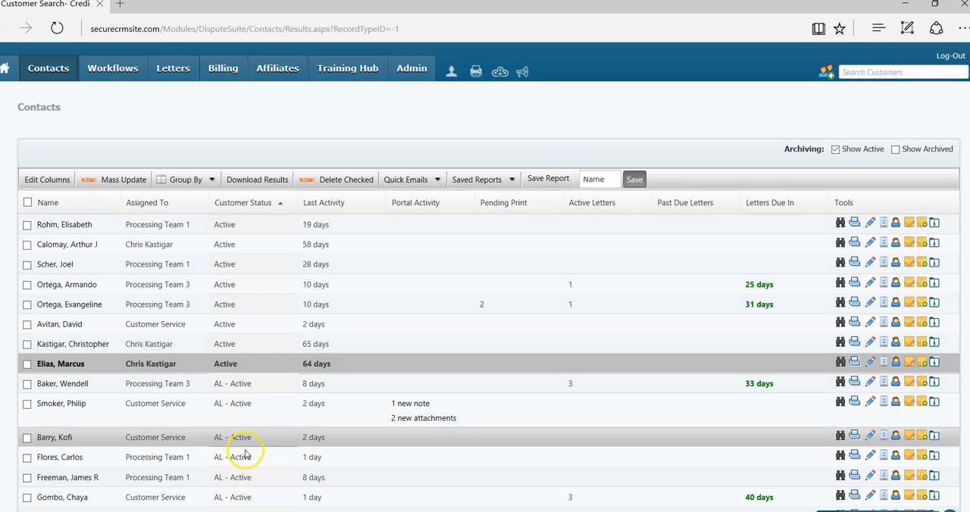
{"action": "scroll", "coordinate": [266, 385], "scroll_direction": "down", "scroll_amount": 2}
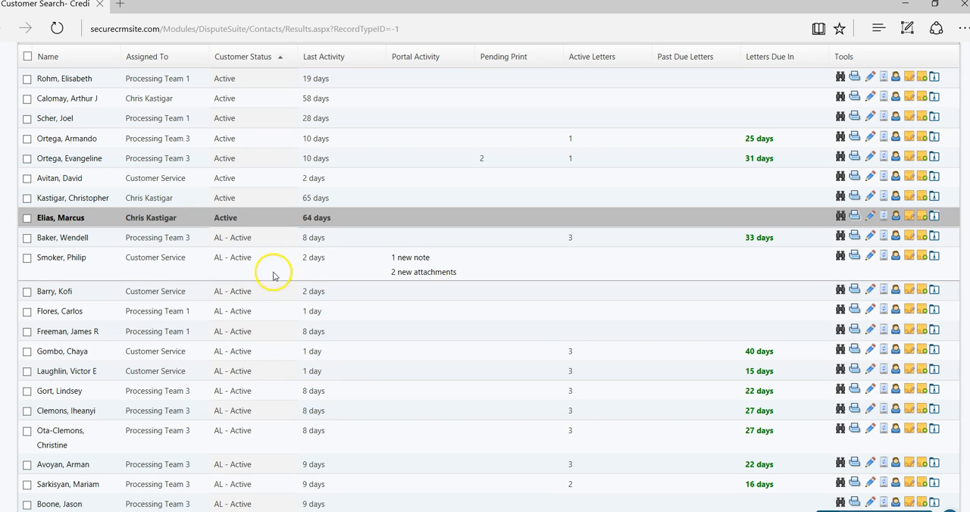
{"action": "scroll", "coordinate": [252, 227], "scroll_direction": "up", "scroll_amount": 1}
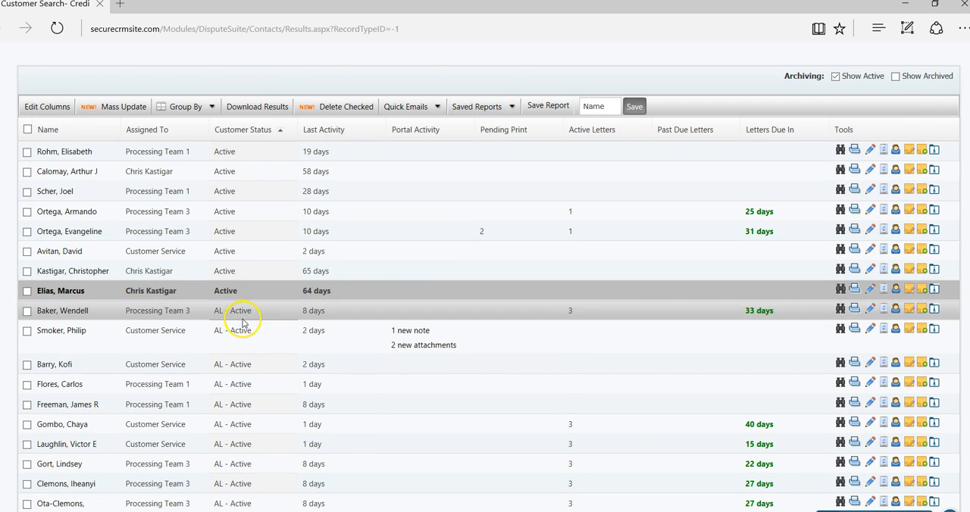
{"action": "scroll", "coordinate": [270, 320], "scroll_direction": "down", "scroll_amount": 4}
Group the contacts list by Customer Status and review the records within each status group
{"action": "scroll", "coordinate": [272, 325], "scroll_direction": "up", "scroll_amount": 5}
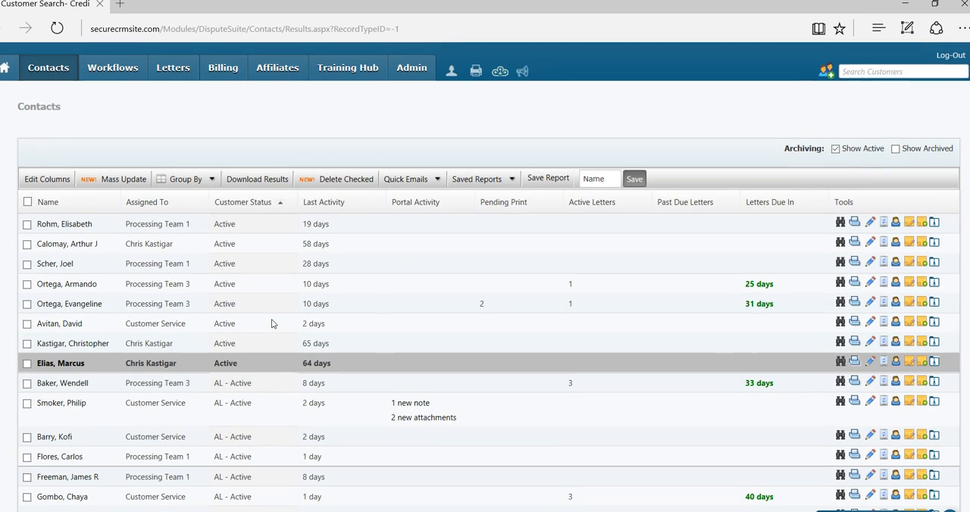
{"action": "left_click", "coordinate": [213, 182]}
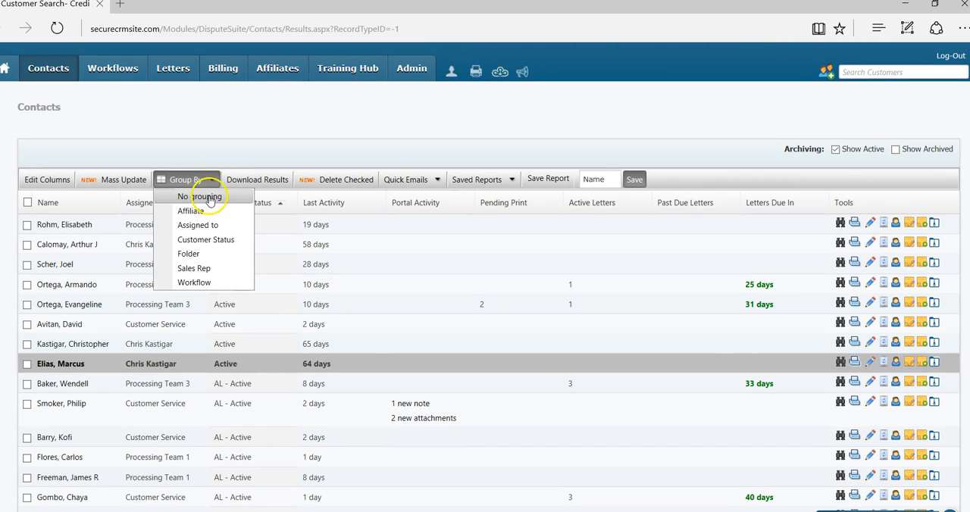
{"action": "left_click", "coordinate": [213, 241]}
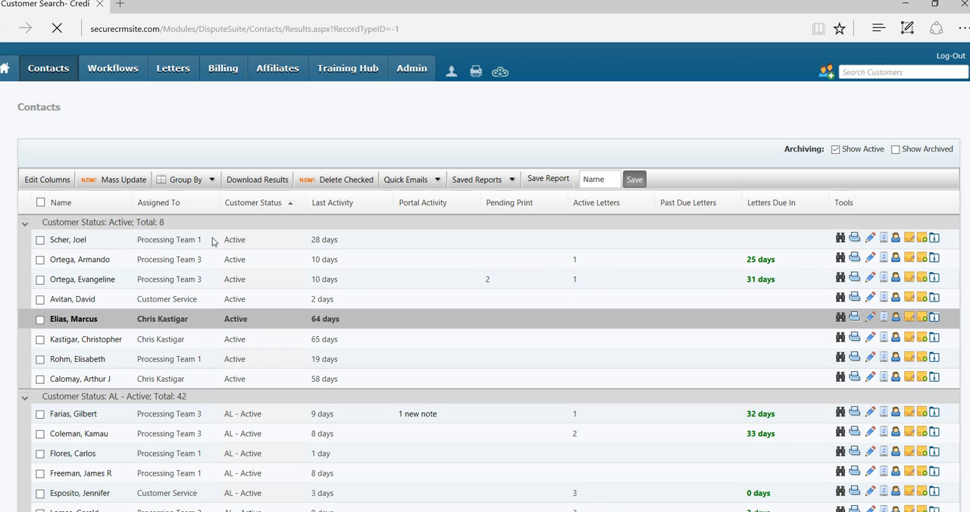
{"action": "scroll", "coordinate": [265, 265], "scroll_direction": "down", "scroll_amount": 2}
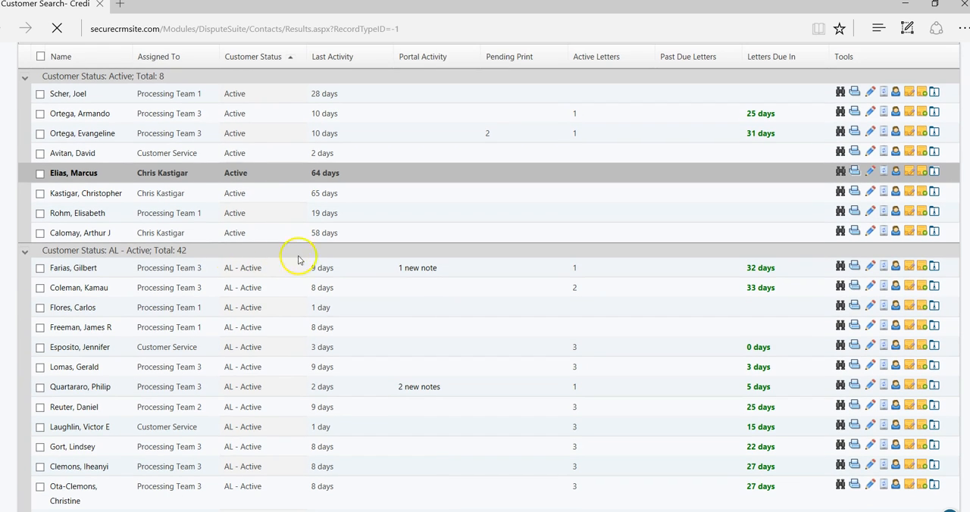
{"action": "scroll", "coordinate": [219, 263], "scroll_direction": "down", "scroll_amount": 12}
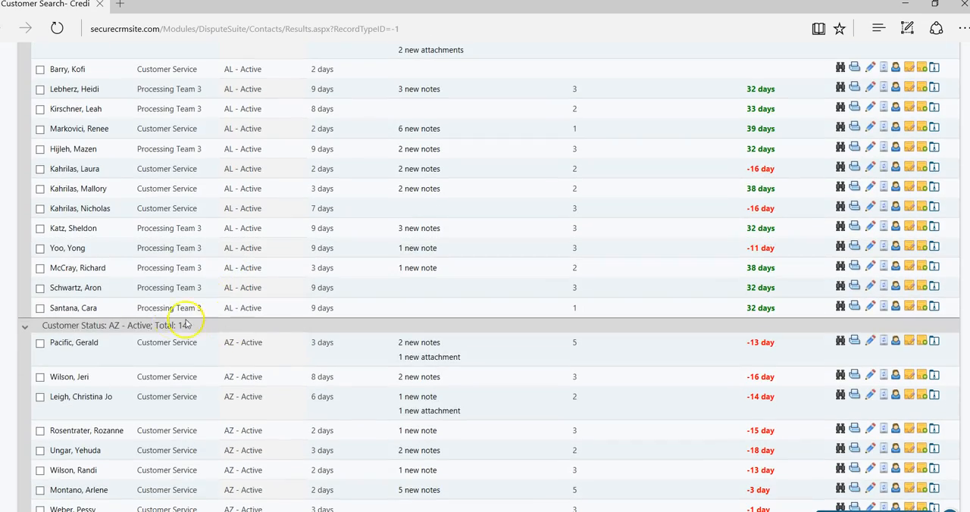
{"action": "scroll", "coordinate": [171, 337], "scroll_direction": "down", "scroll_amount": 6}
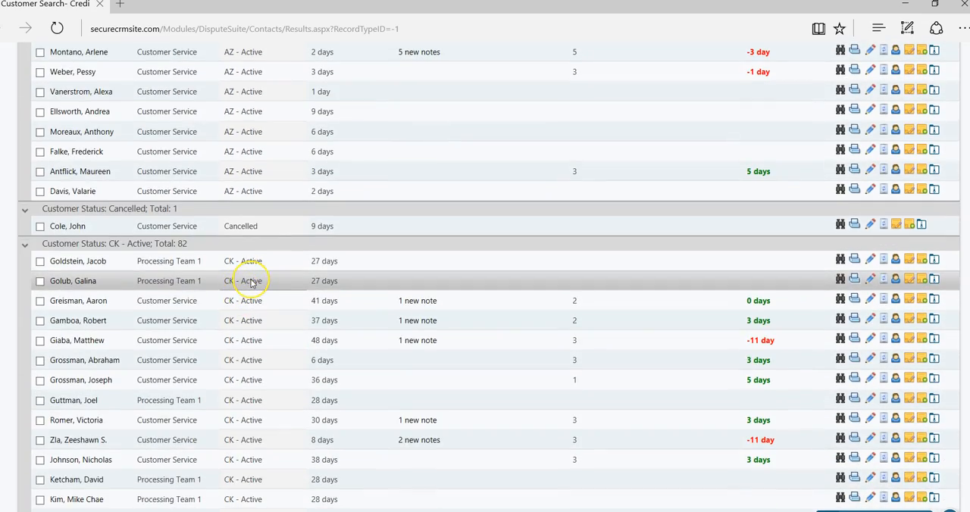
{"action": "scroll", "coordinate": [250, 282], "scroll_direction": "up", "scroll_amount": 20}
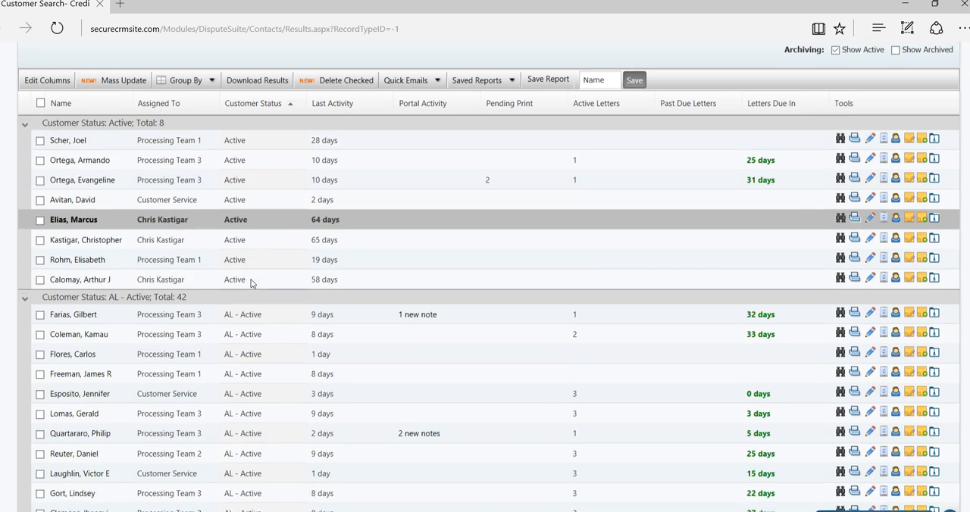